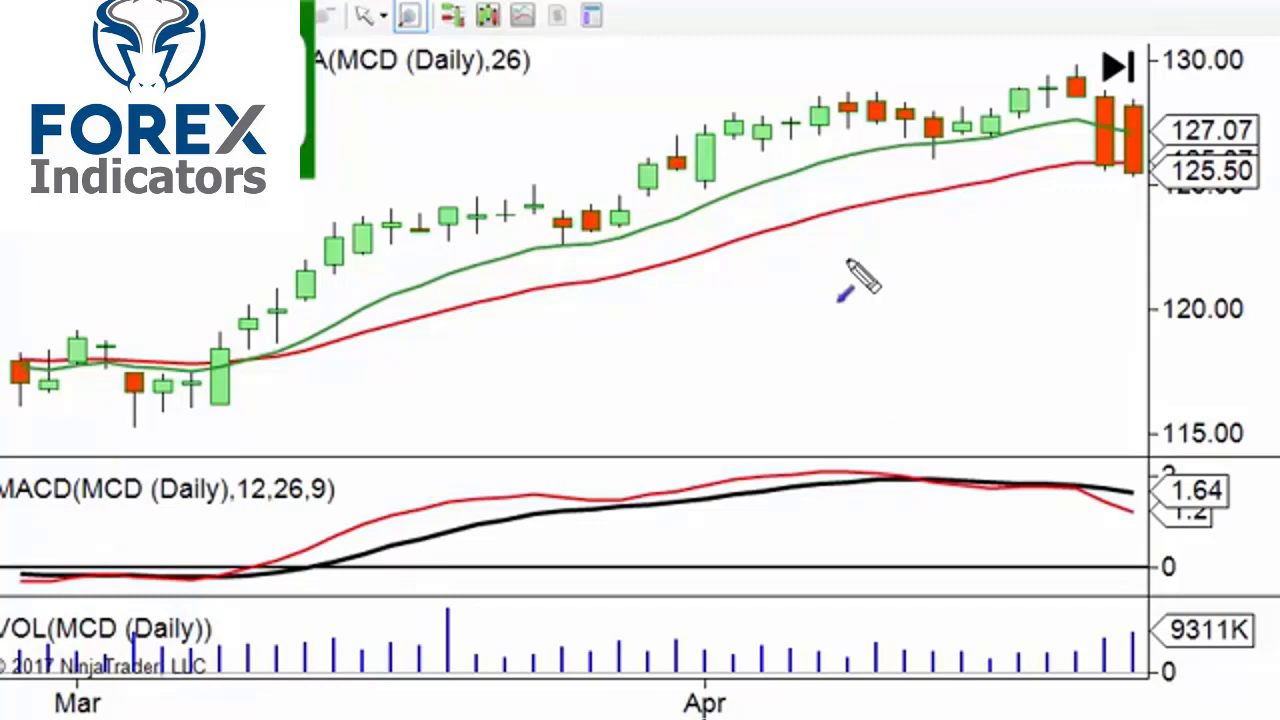
Sketch and remove divergence arrows, then box the final two red candles and latest volume bars.
mouse_move(818, 124)
left_mouse_down()
mouse_move(955, 125)
mouse_move(1071, 78)
mouse_move(1072, 96)
left_mouse_up()
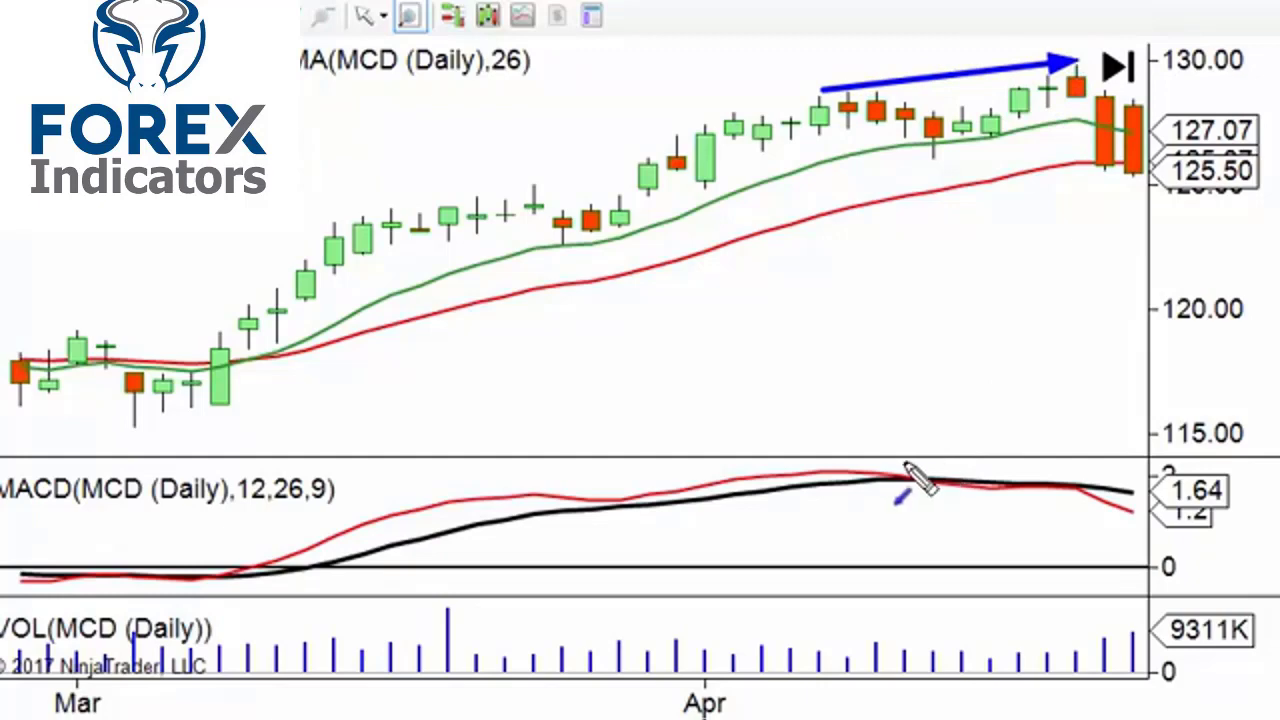
left_click_drag(855, 465, 1085, 483)
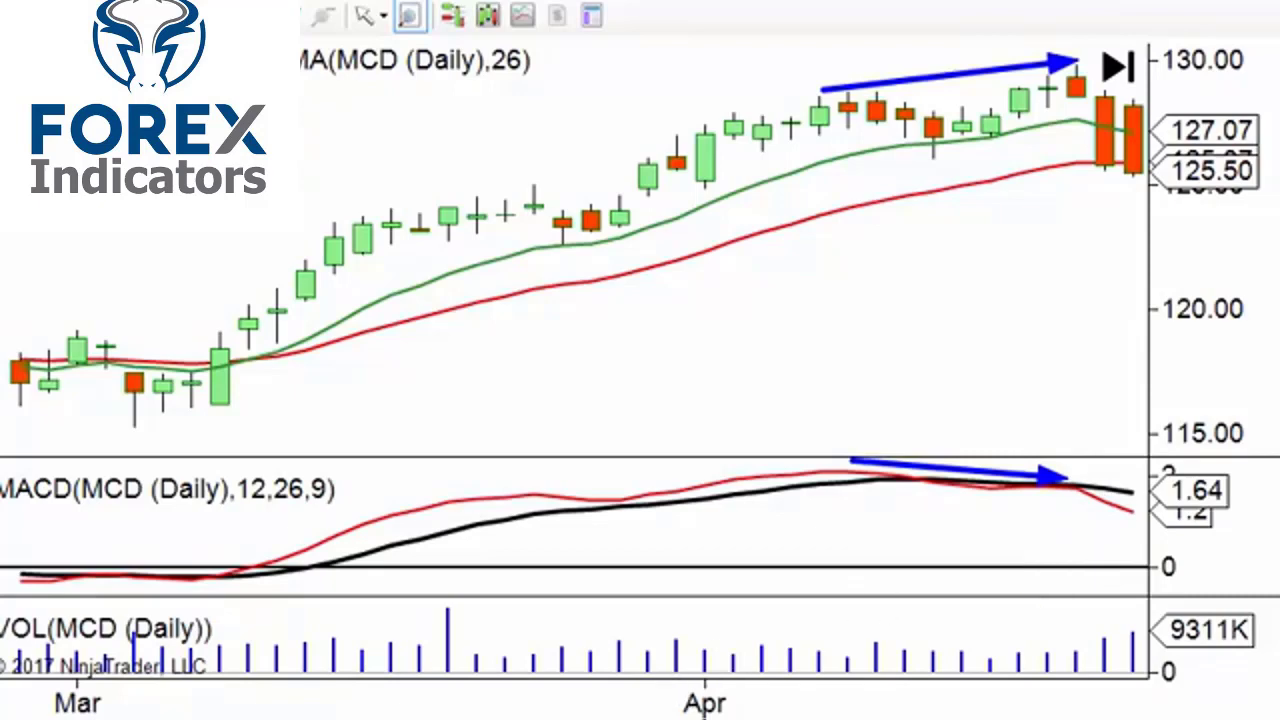
key("Escape")
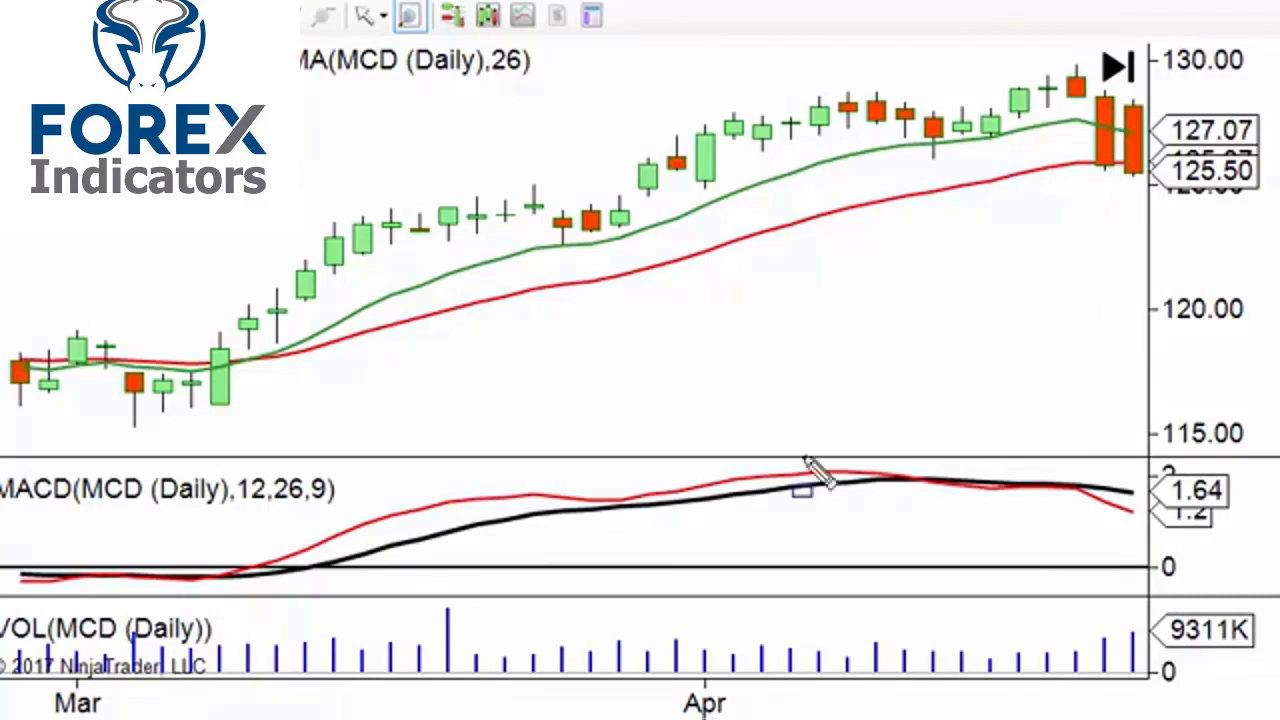
left_click_drag(1077, 68, 1157, 192)
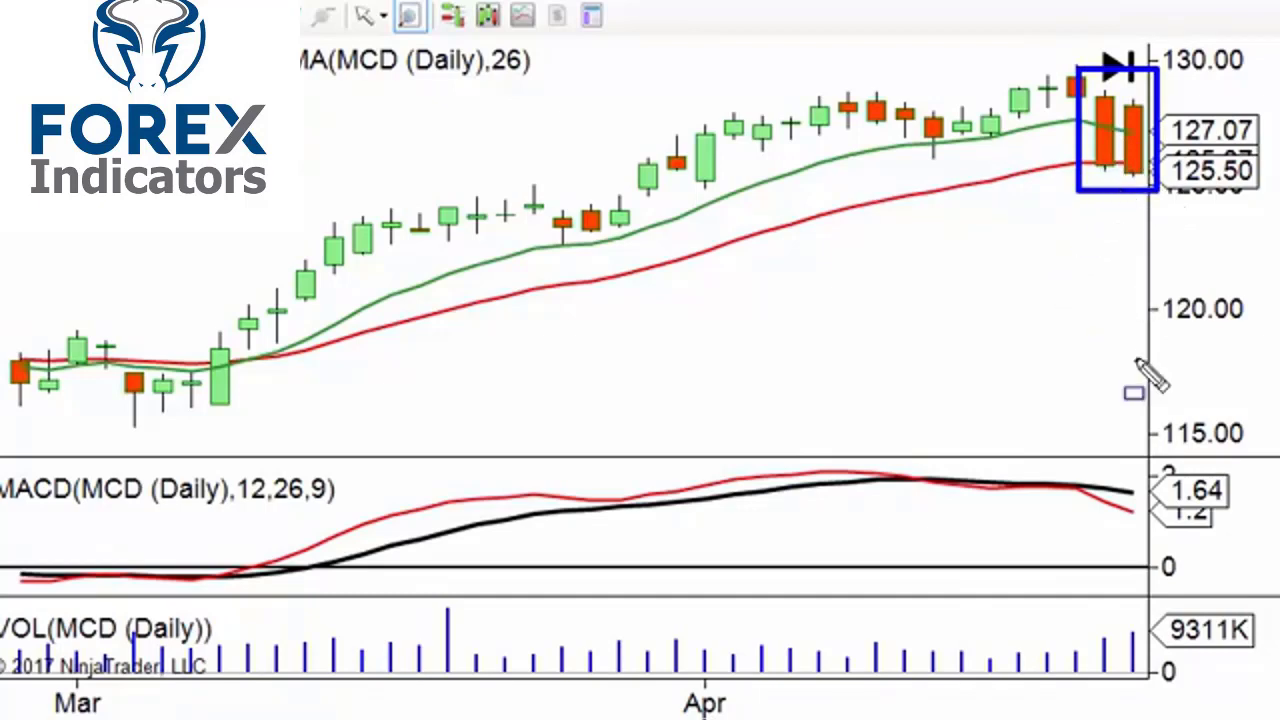
mouse_move(1077, 598)
left_mouse_down()
mouse_move(1143, 700)
mouse_move(1148, 686)
left_mouse_up()
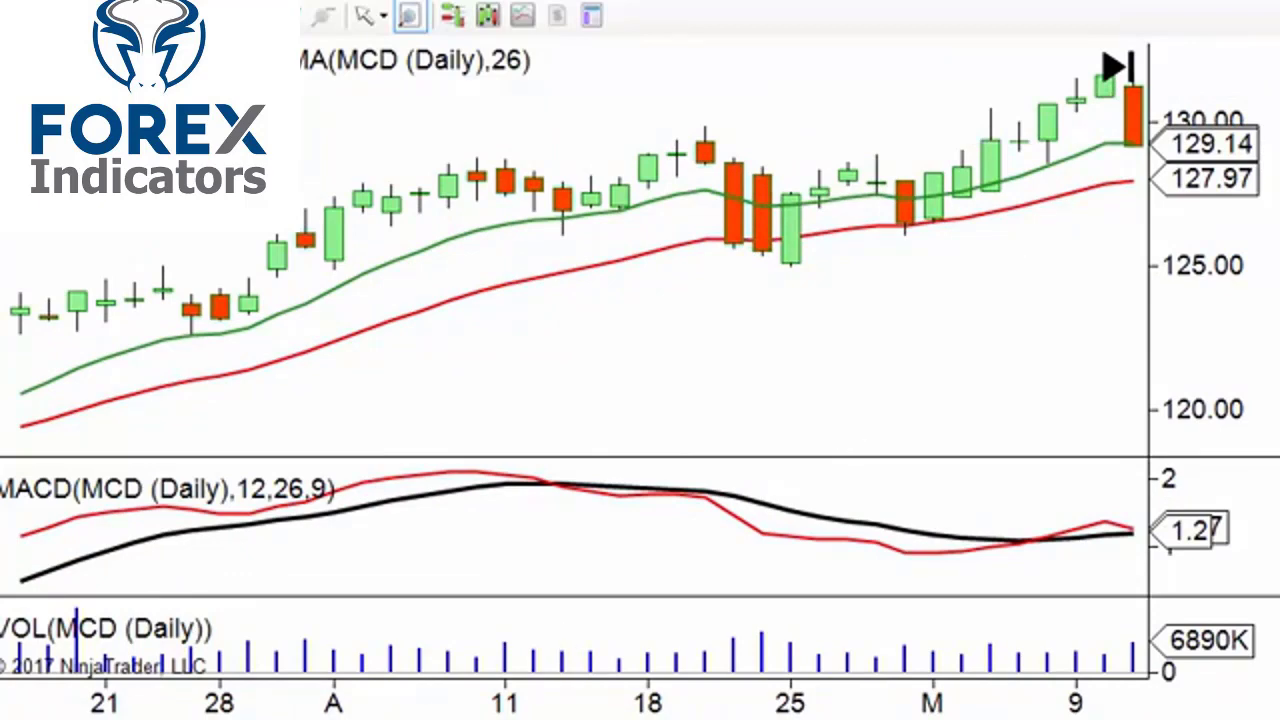
Scroll the daily chart back so it ends on the late-April down bars near 125.50.
scroll(577, 247, "up", 10)
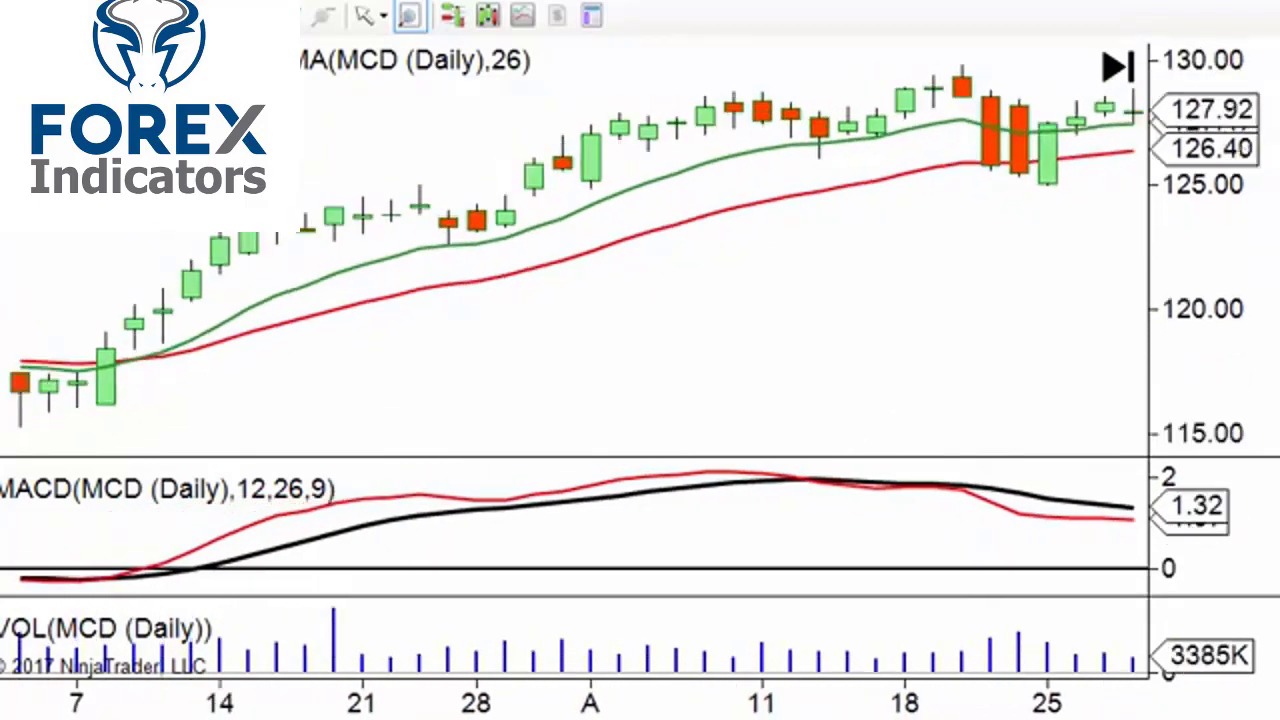
scroll(577, 247, "up", 1)
scroll(577, 247, "up", 1)
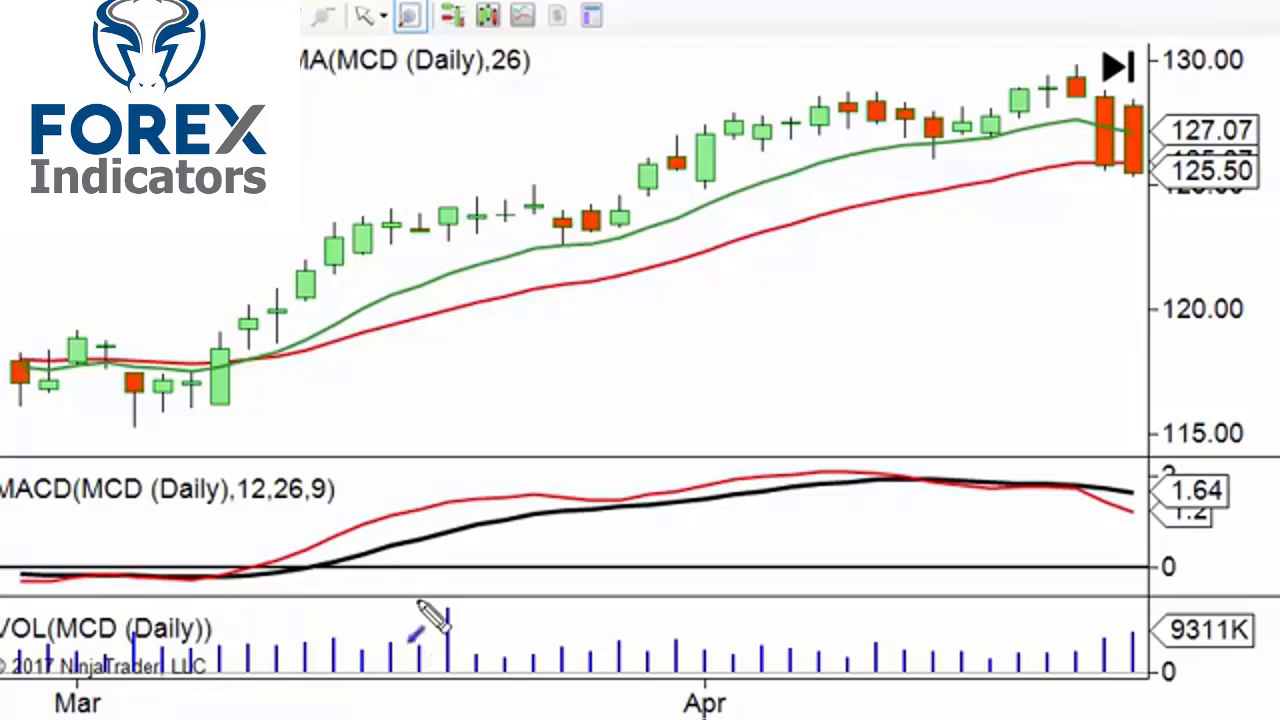
Draw blue arrows pointing at the red MACD line and the 26 period label.
left_click(390, 516)
left_click(402, 505)
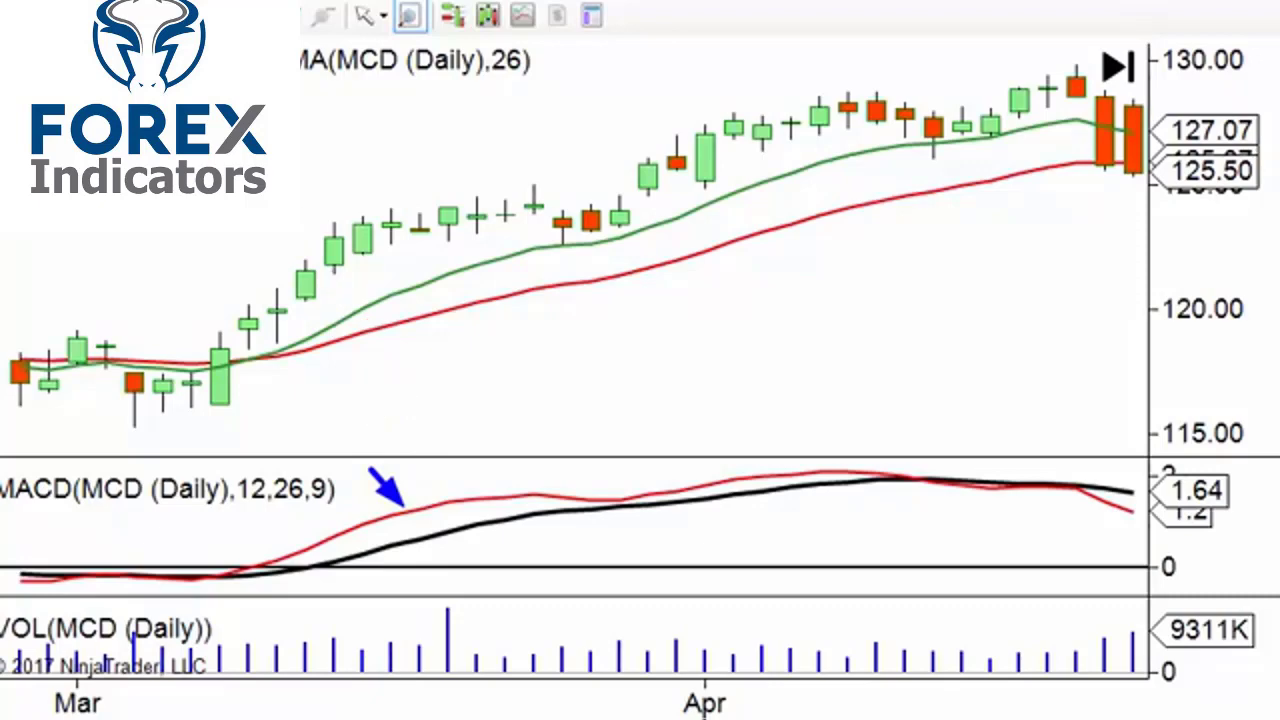
left_click_drag(503, 160, 510, 90)
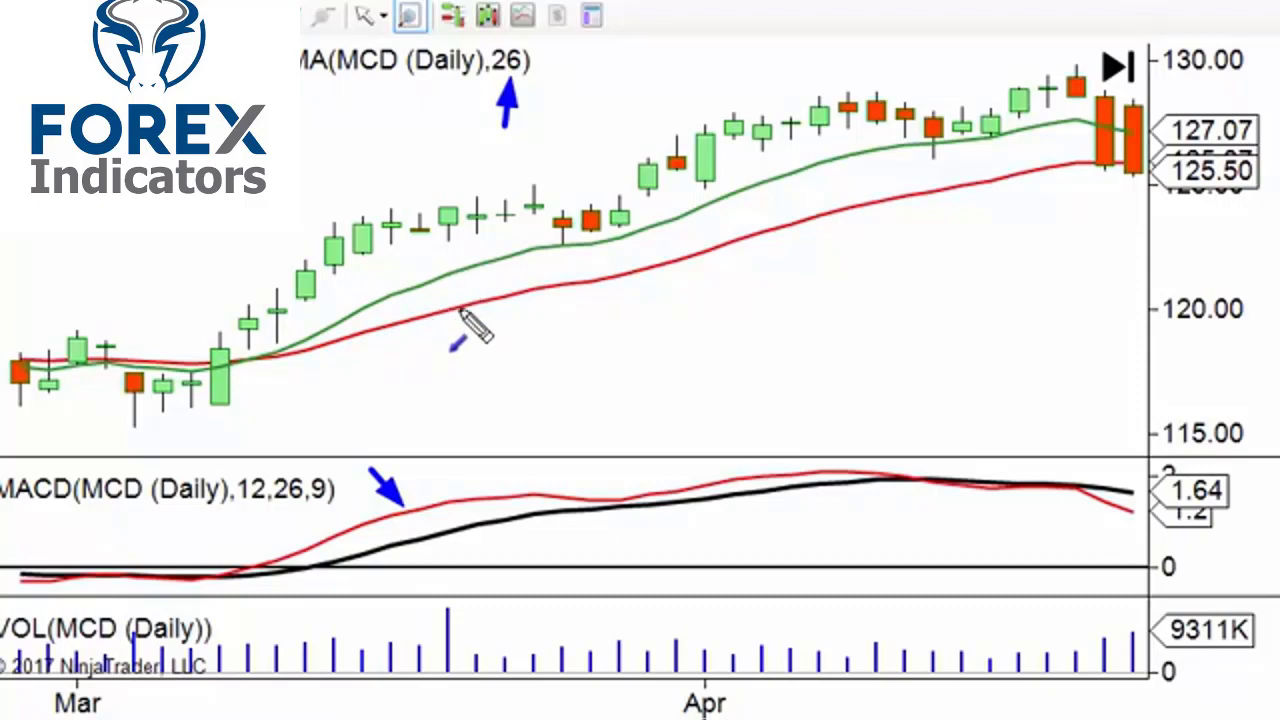
Add arrows on the green and red EMAs, their crossover, and the MACD crossover.
left_click(419, 268)
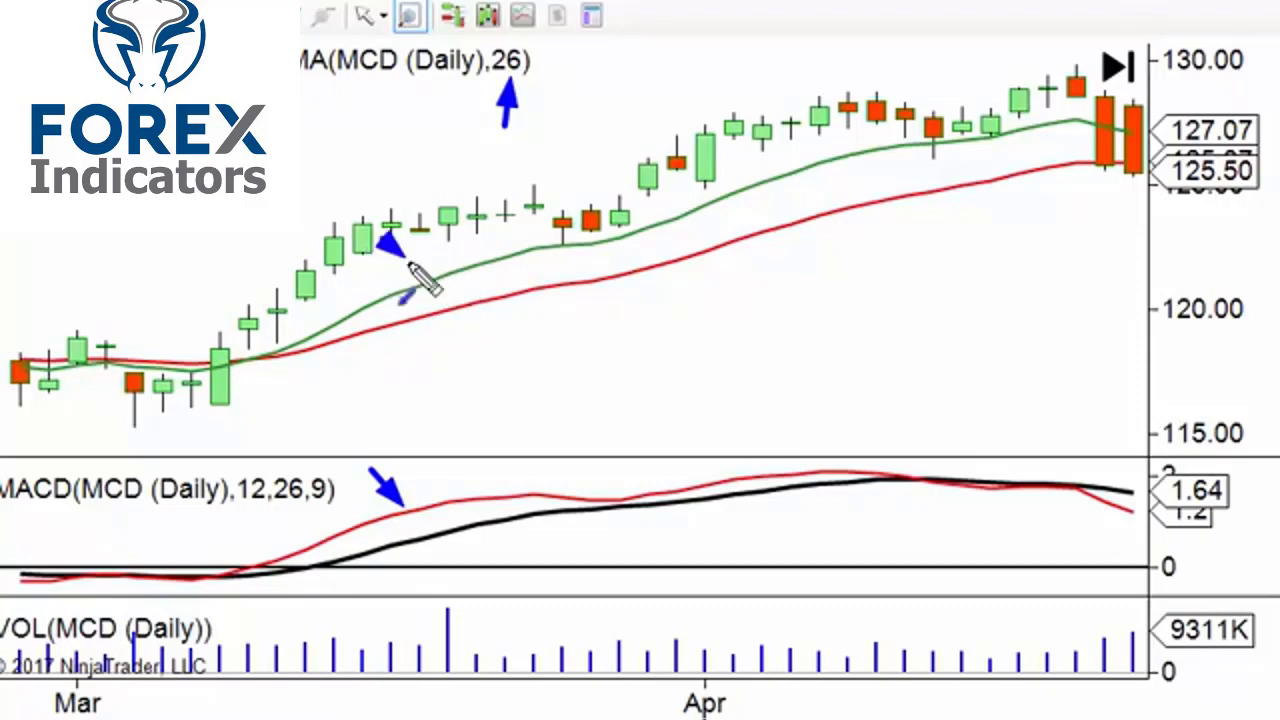
left_click(477, 337)
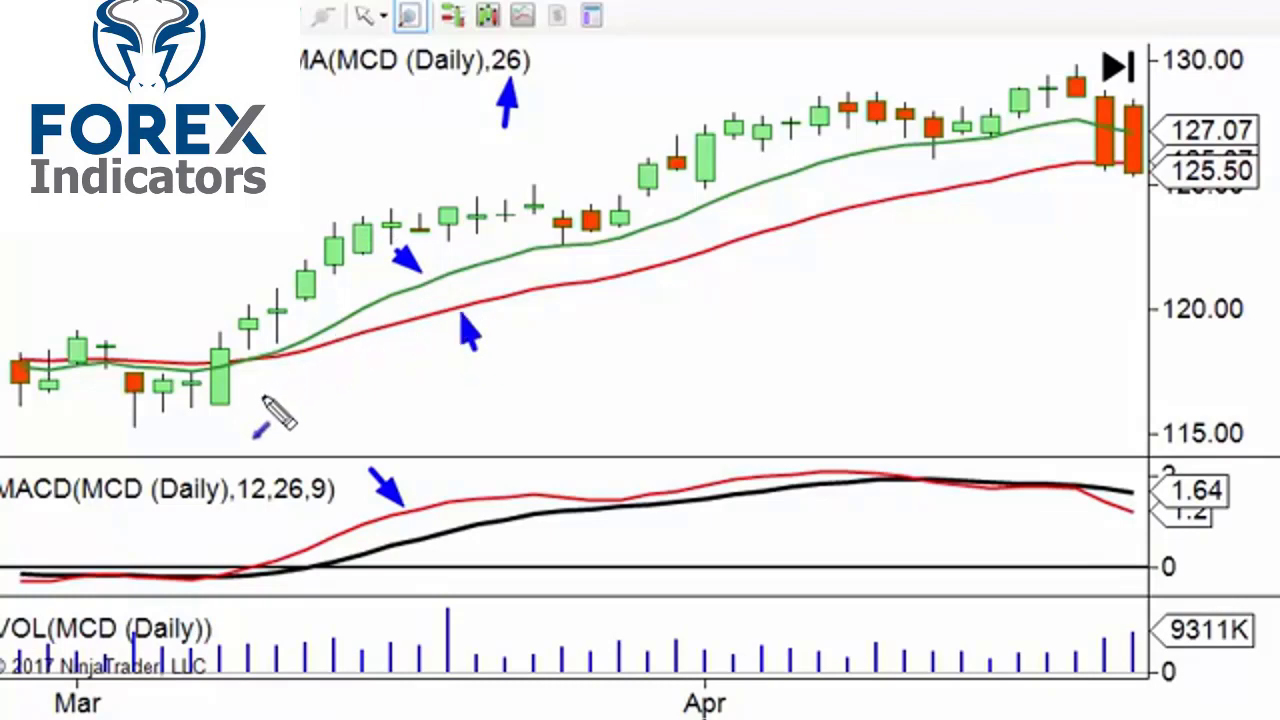
left_click(245, 368)
left_click(249, 541)
left_click(254, 556)
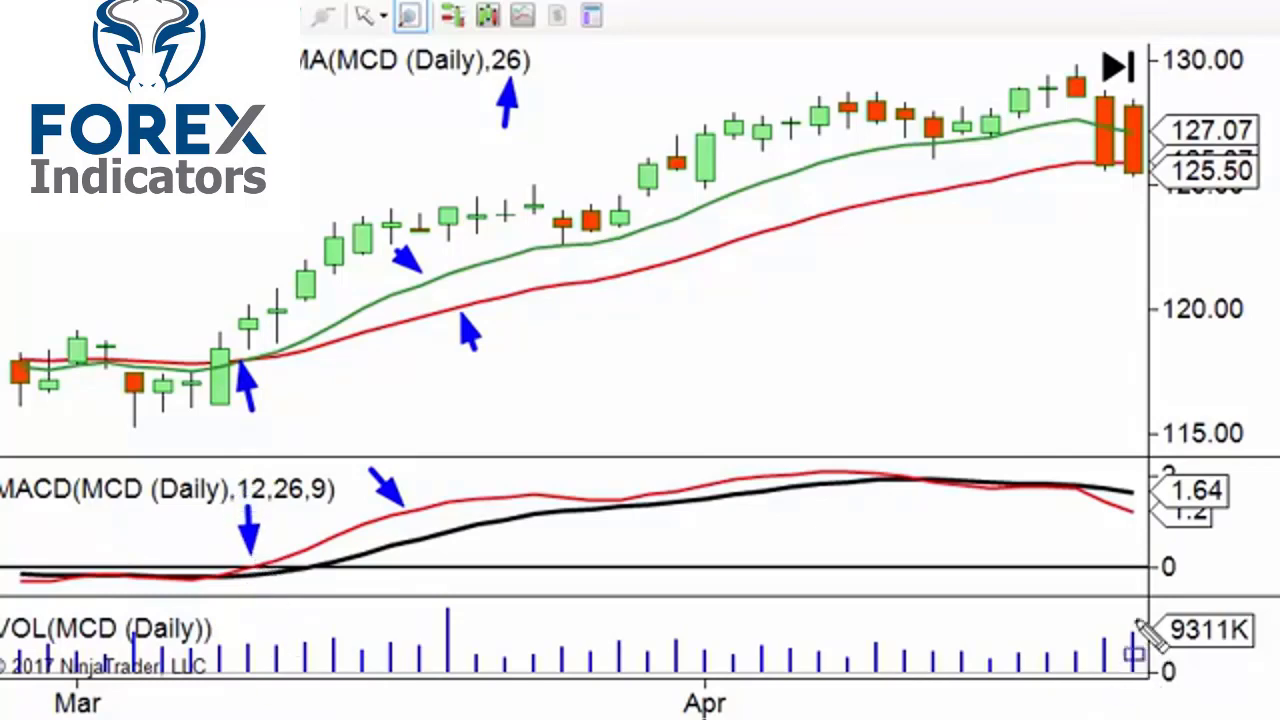
Box the MACD 0 label and crossover candle, arrow the MACD peak, and box the 9 label.
left_click(1134, 548)
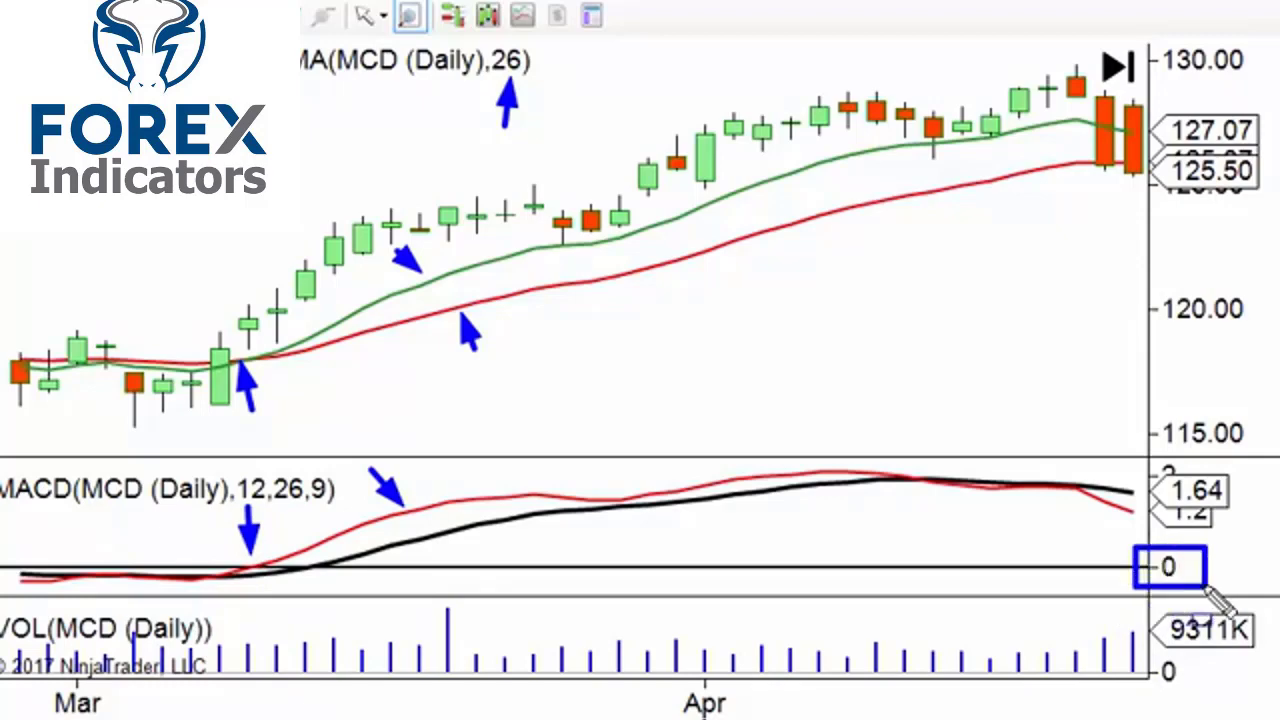
left_click(1206, 588)
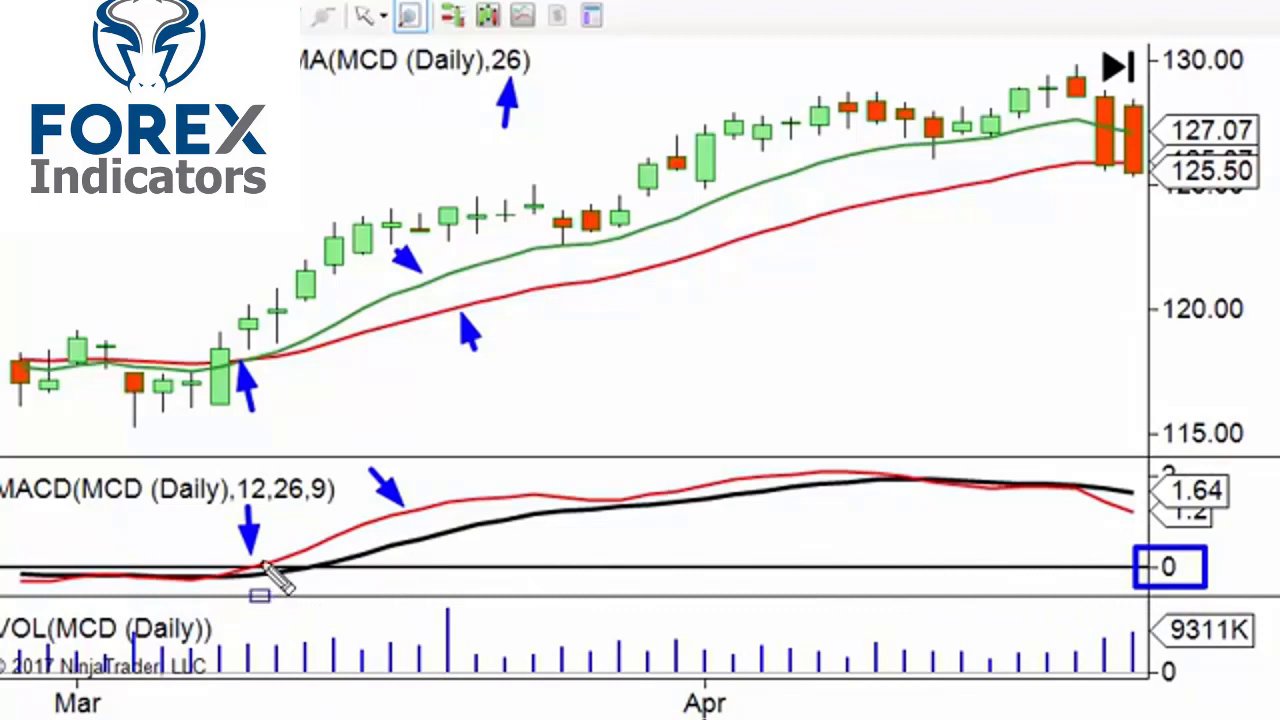
left_click(218, 331)
left_click(283, 396)
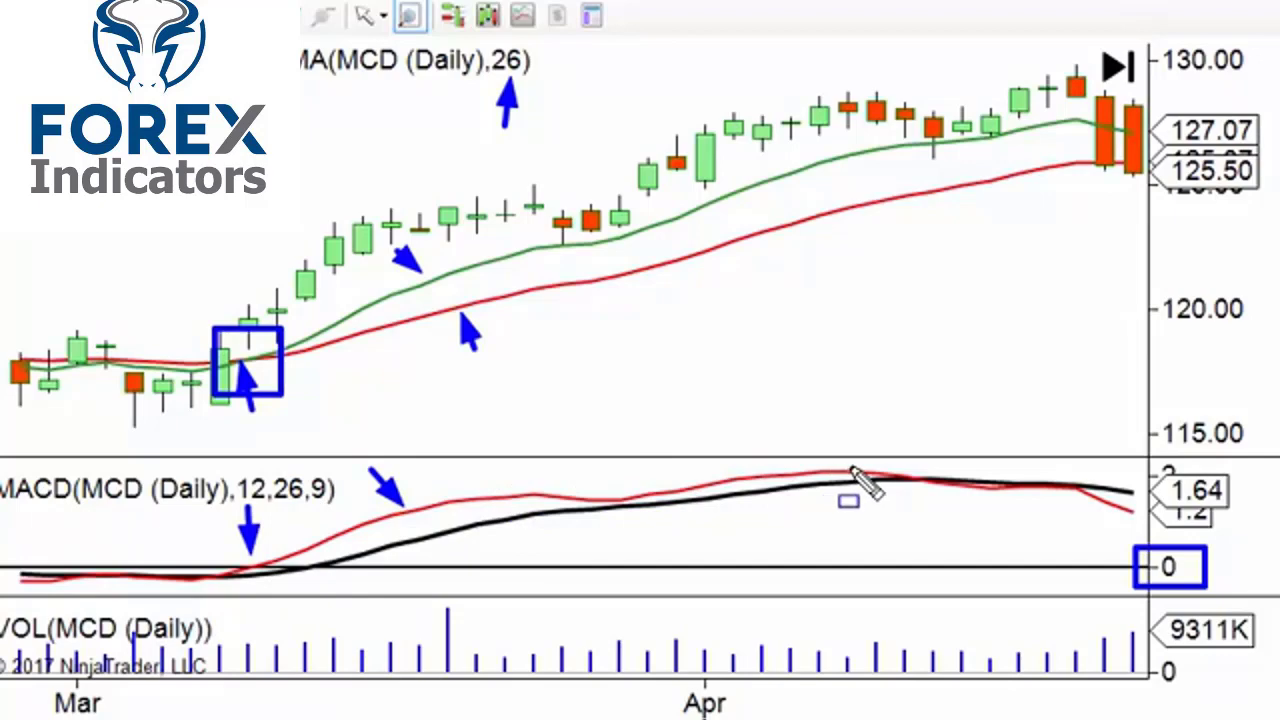
left_click_drag(833, 552, 785, 497)
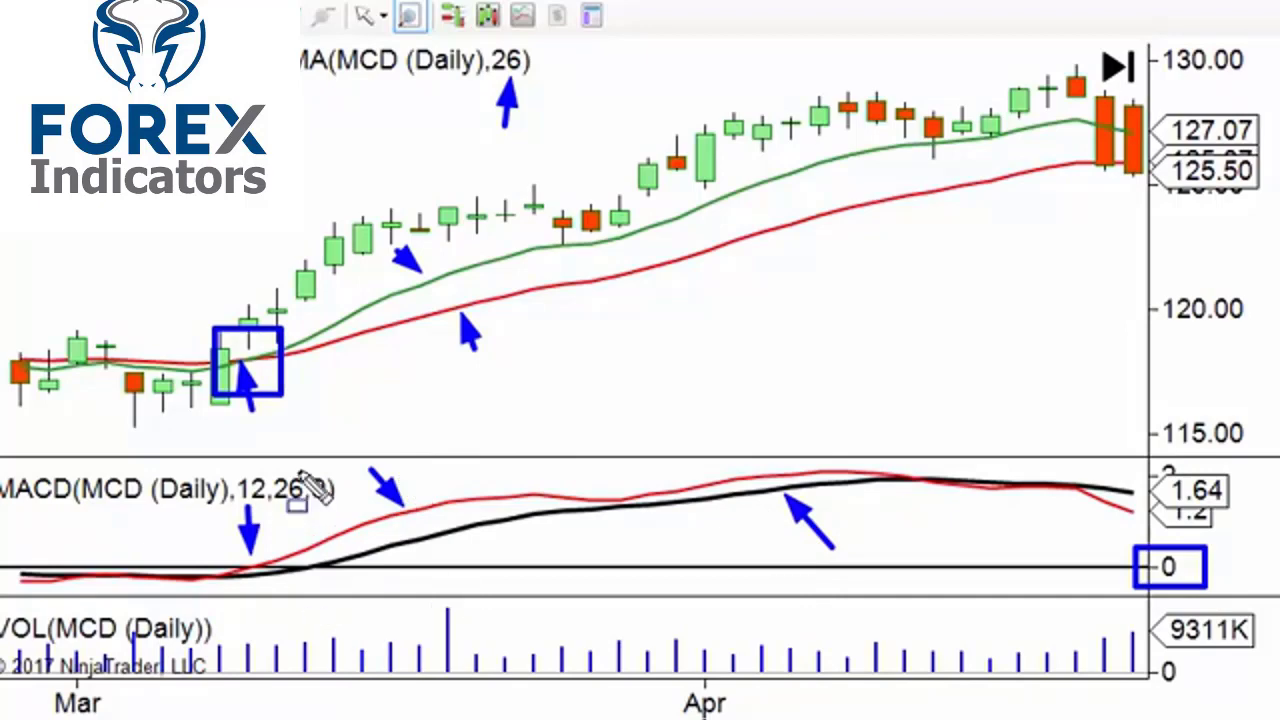
left_click_drag(297, 466, 336, 507)
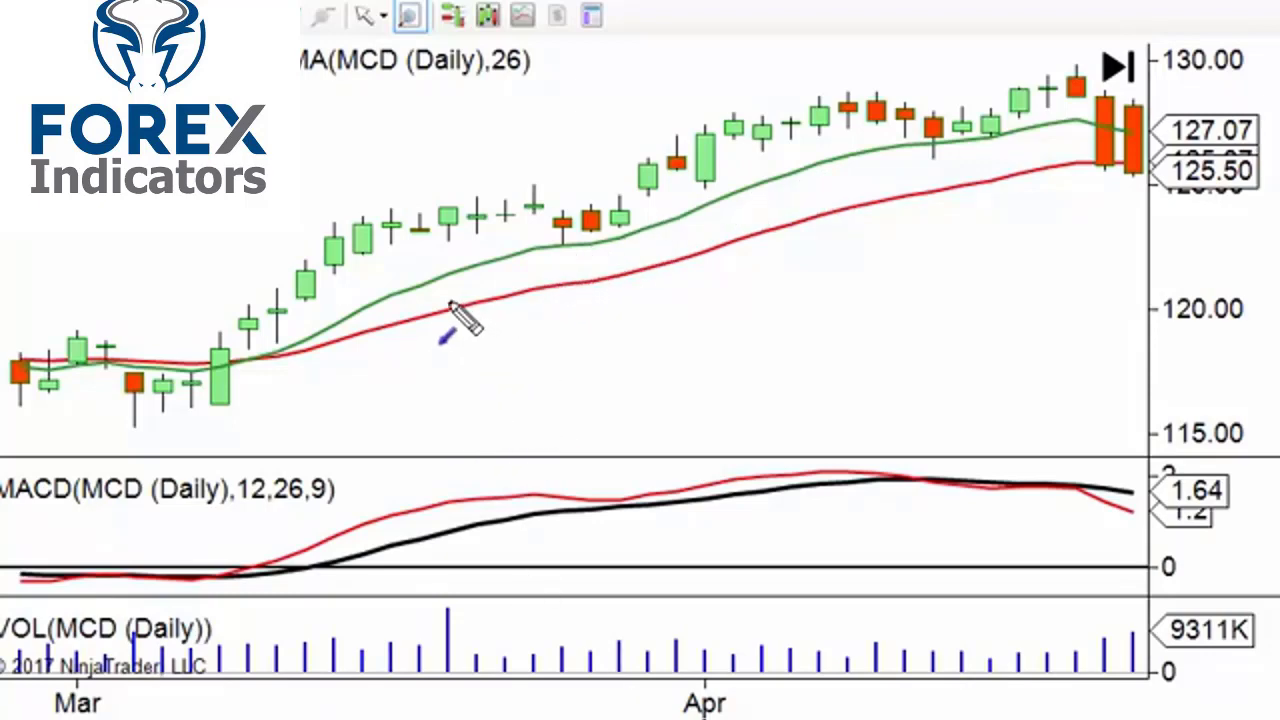
Draw arrows along the rising green and red EMAs and the MACD, then clear all drawings.
left_click(297, 340)
left_click_drag(325, 331, 526, 248)
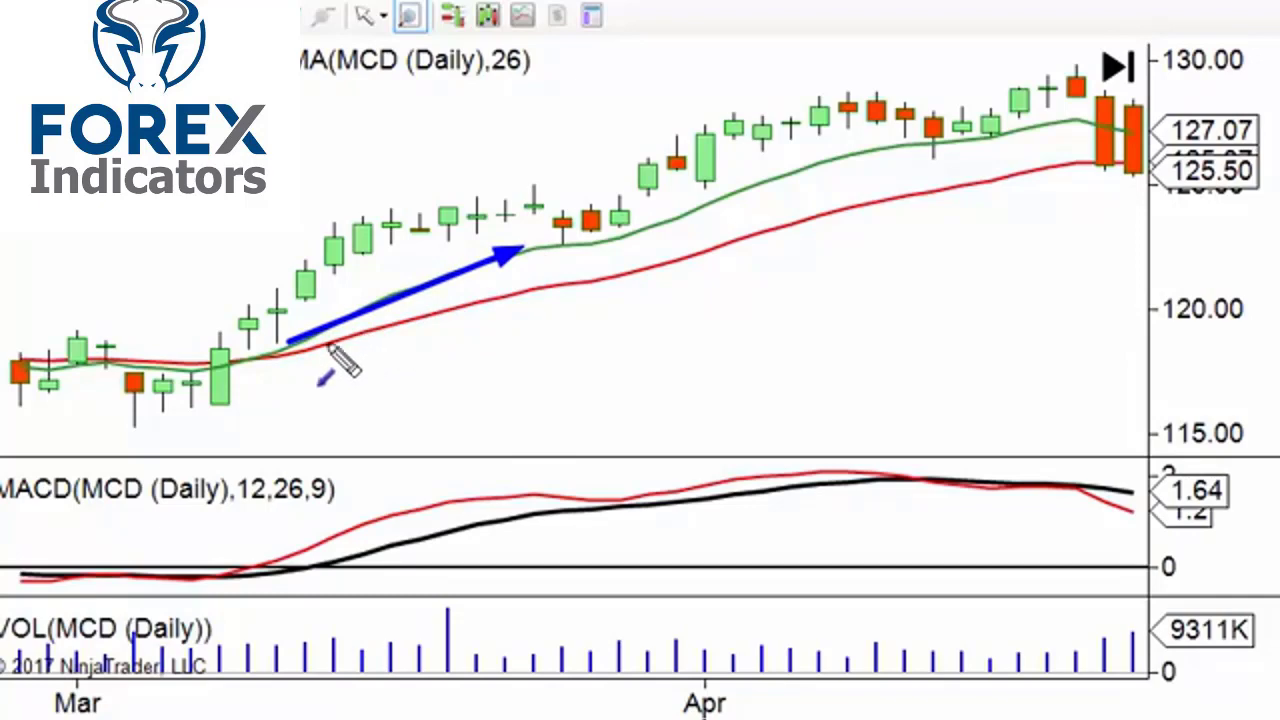
left_click_drag(288, 348, 520, 299)
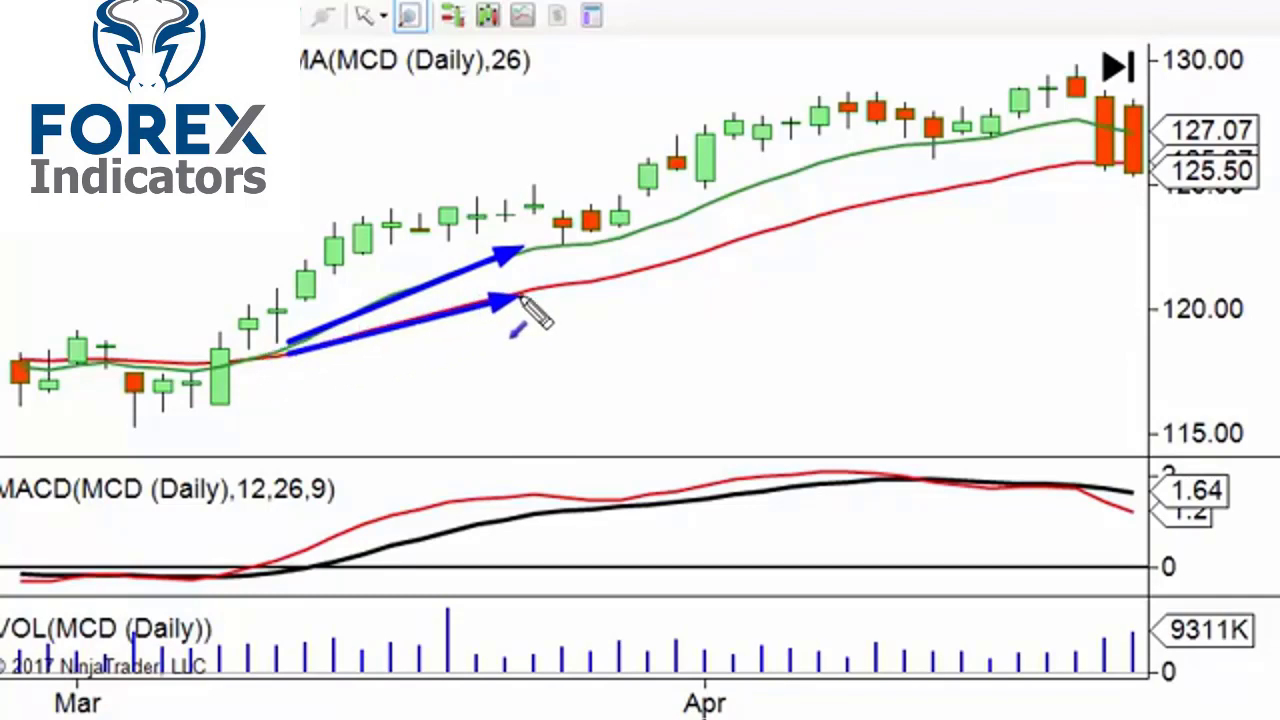
left_click_drag(276, 557, 460, 497)
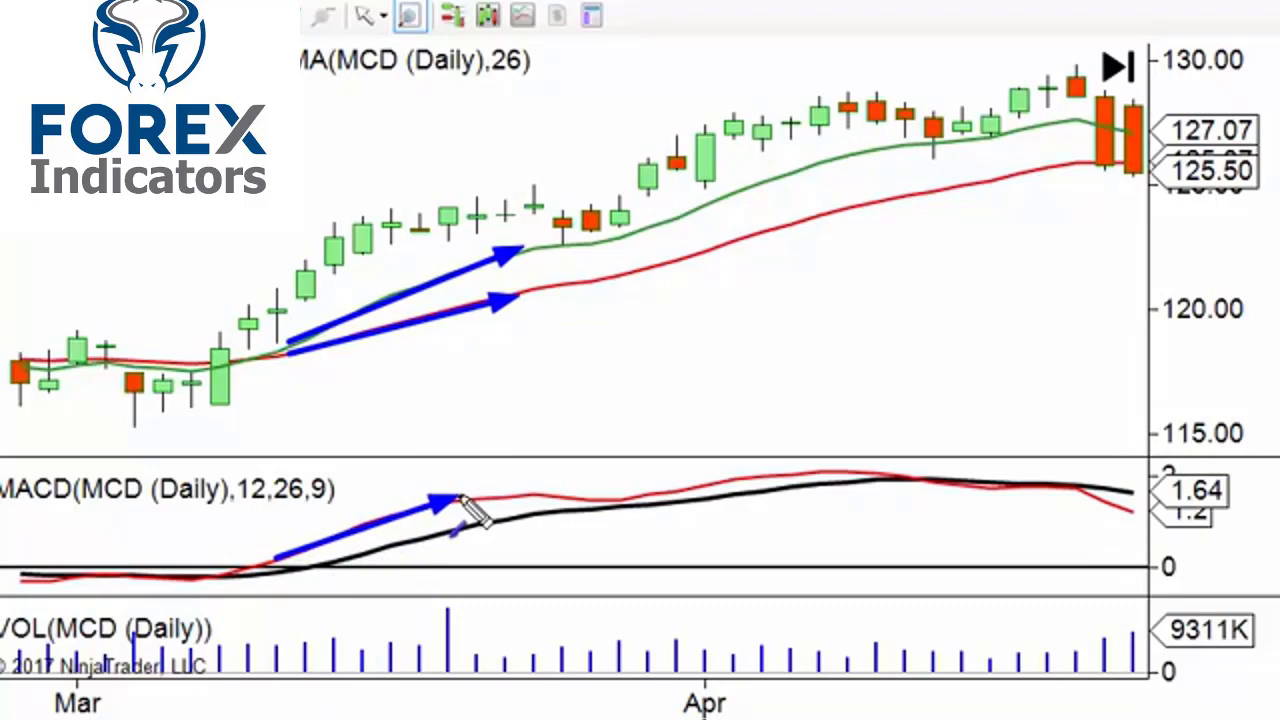
mouse_move(487, 310)
left_mouse_down()
mouse_move(500, 310)
mouse_move(440, 326)
mouse_move(450, 305)
mouse_move(545, 275)
mouse_move(600, 310)
mouse_move(596, 275)
mouse_move(552, 226)
mouse_move(606, 265)
mouse_move(565, 325)
mouse_move(560, 310)
mouse_move(601, 294)
mouse_move(550, 288)
mouse_move(547, 262)
mouse_move(590, 272)
left_mouse_up()
key("Escape")
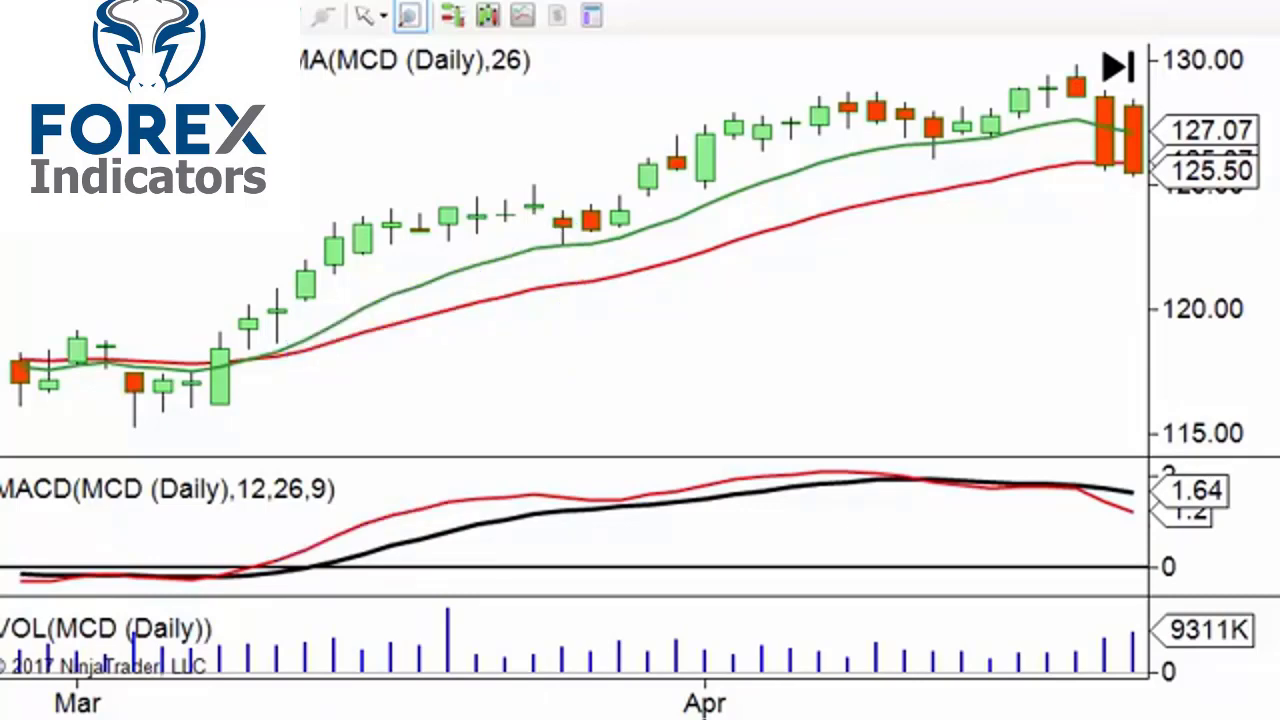
Stretch the price scale, box the EMA gap, and arrow the green line's pause and climb.
left_click_drag(1200, 378, 1183, 272)
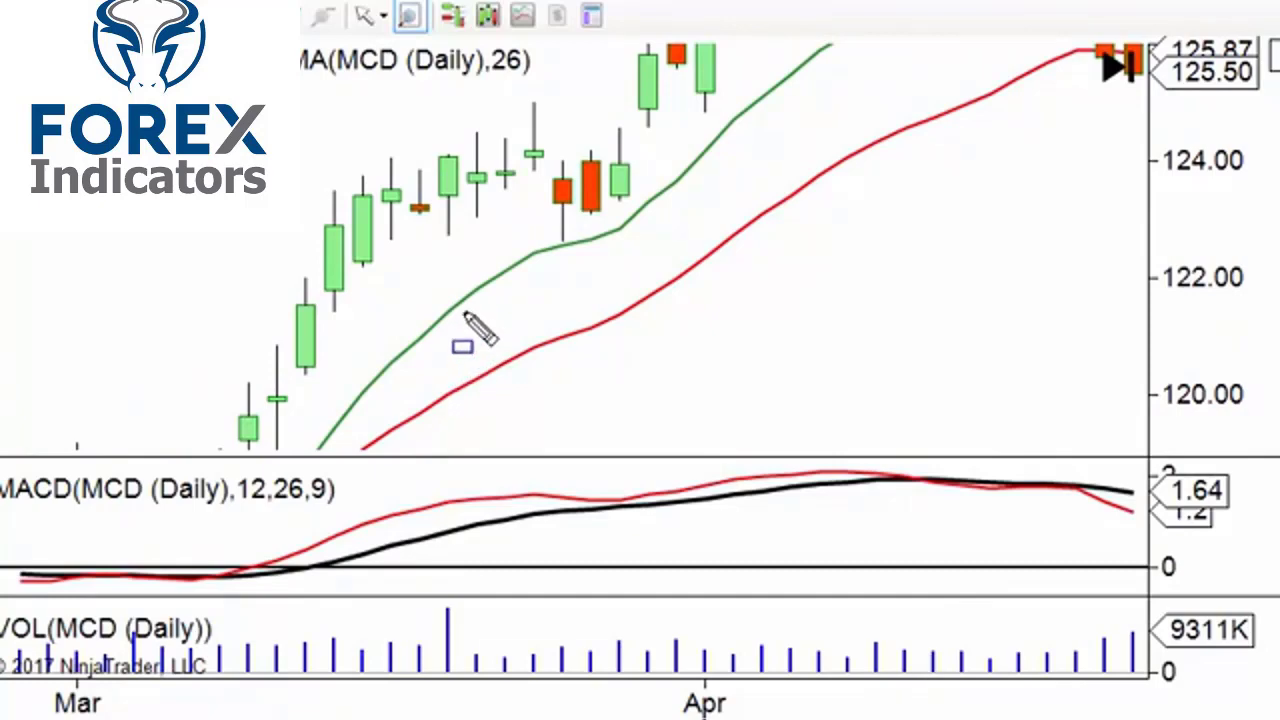
mouse_move(575, 243)
left_mouse_down()
mouse_move(591, 294)
mouse_move(615, 314)
left_mouse_up()
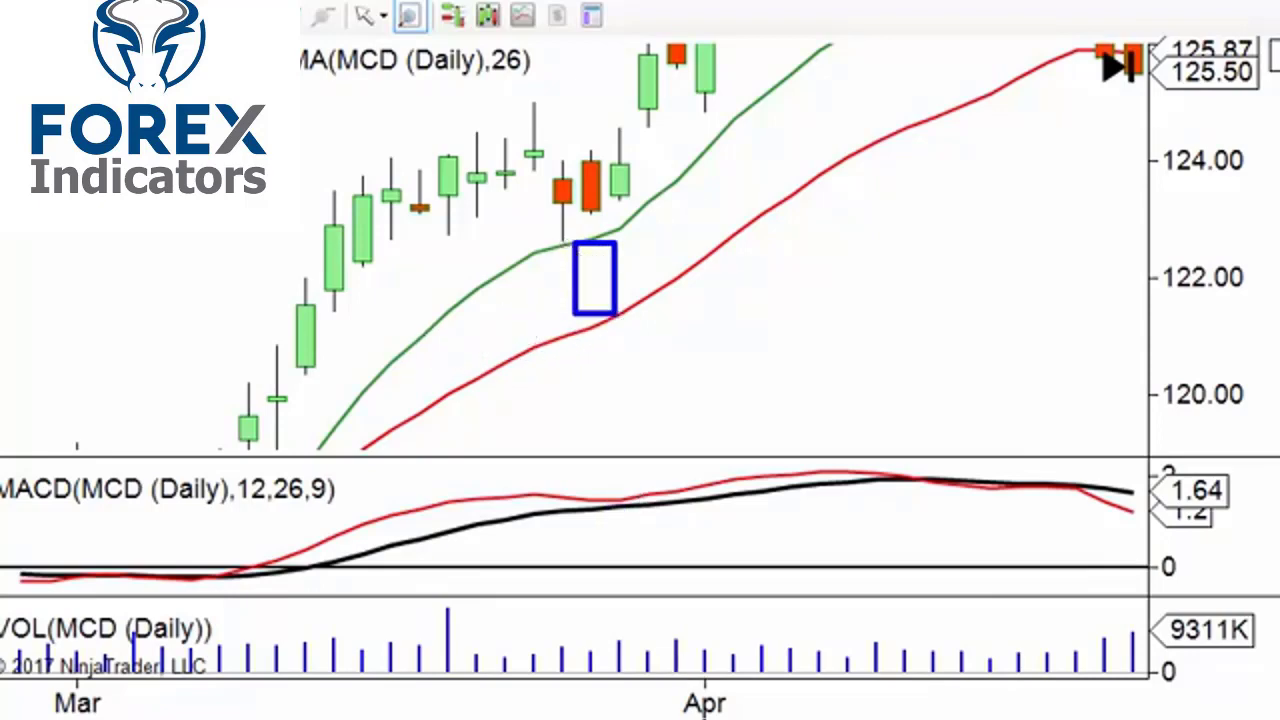
left_click_drag(530, 233, 600, 233)
left_click_drag(381, 354, 527, 243)
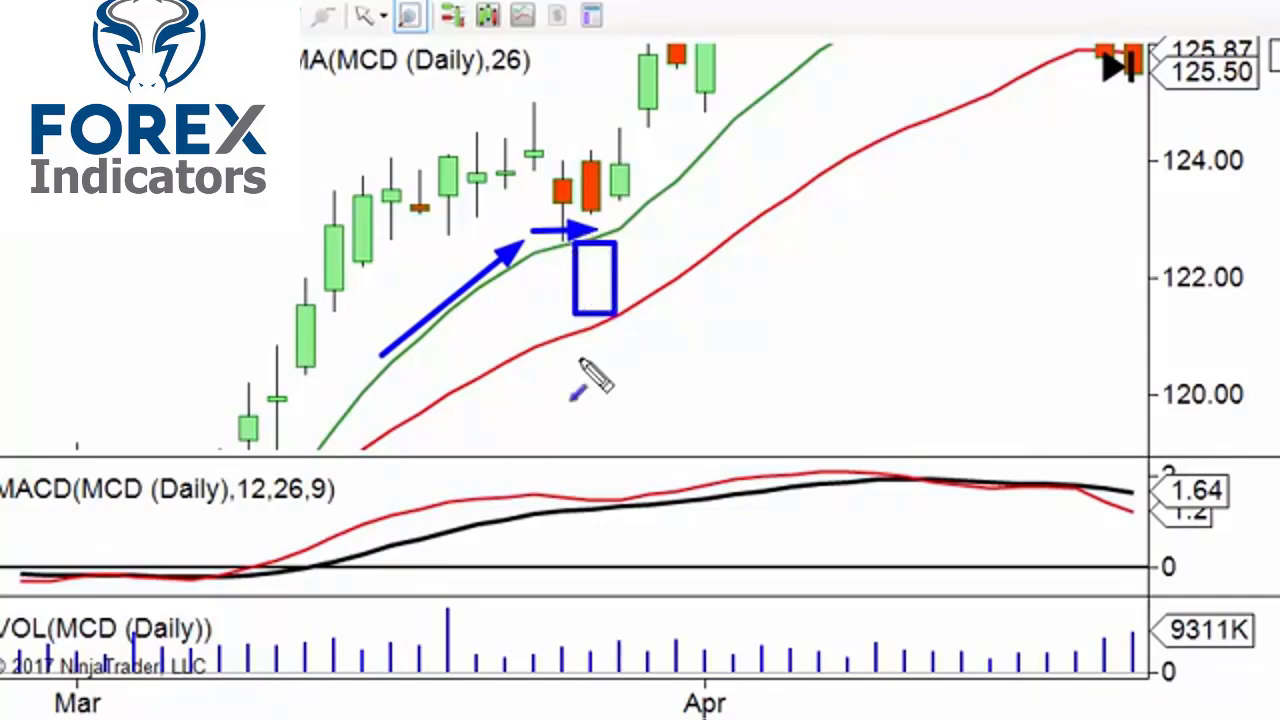
Arrow the flat and renewed-rise MACD stretches and the green EMA's renewed climb, then clear everything.
left_click_drag(437, 476, 592, 489)
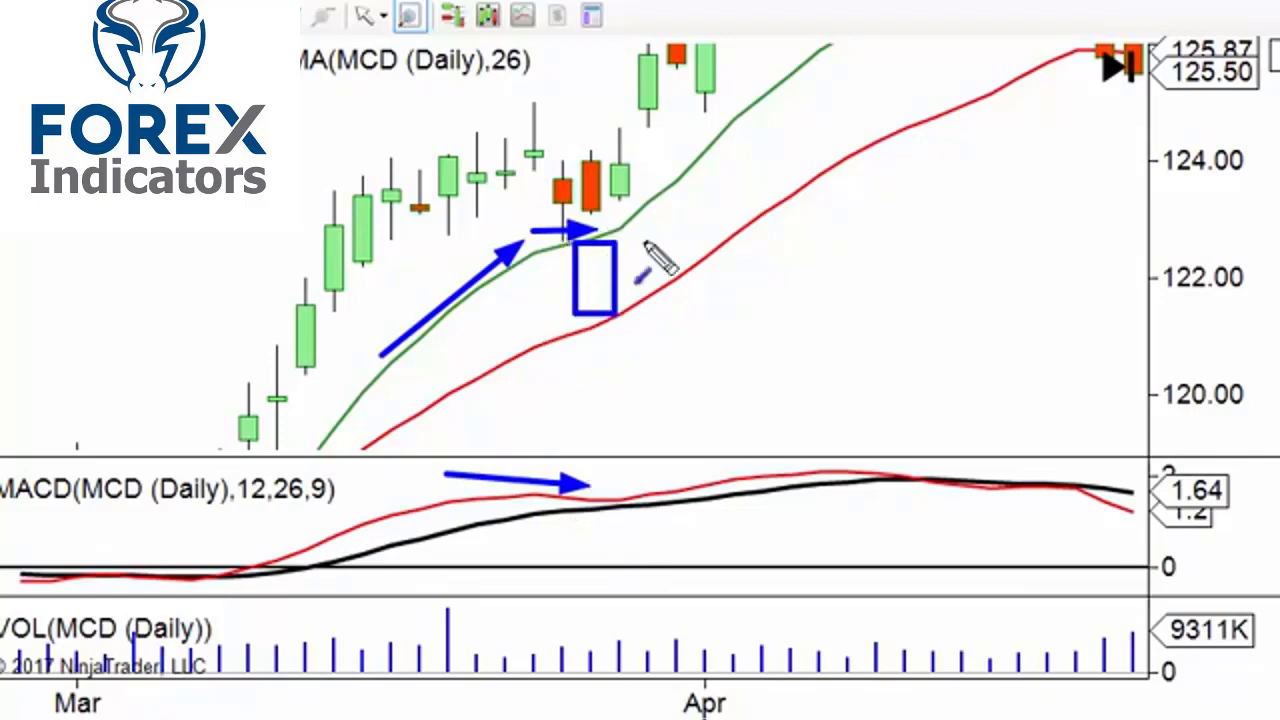
left_click_drag(566, 358, 596, 259)
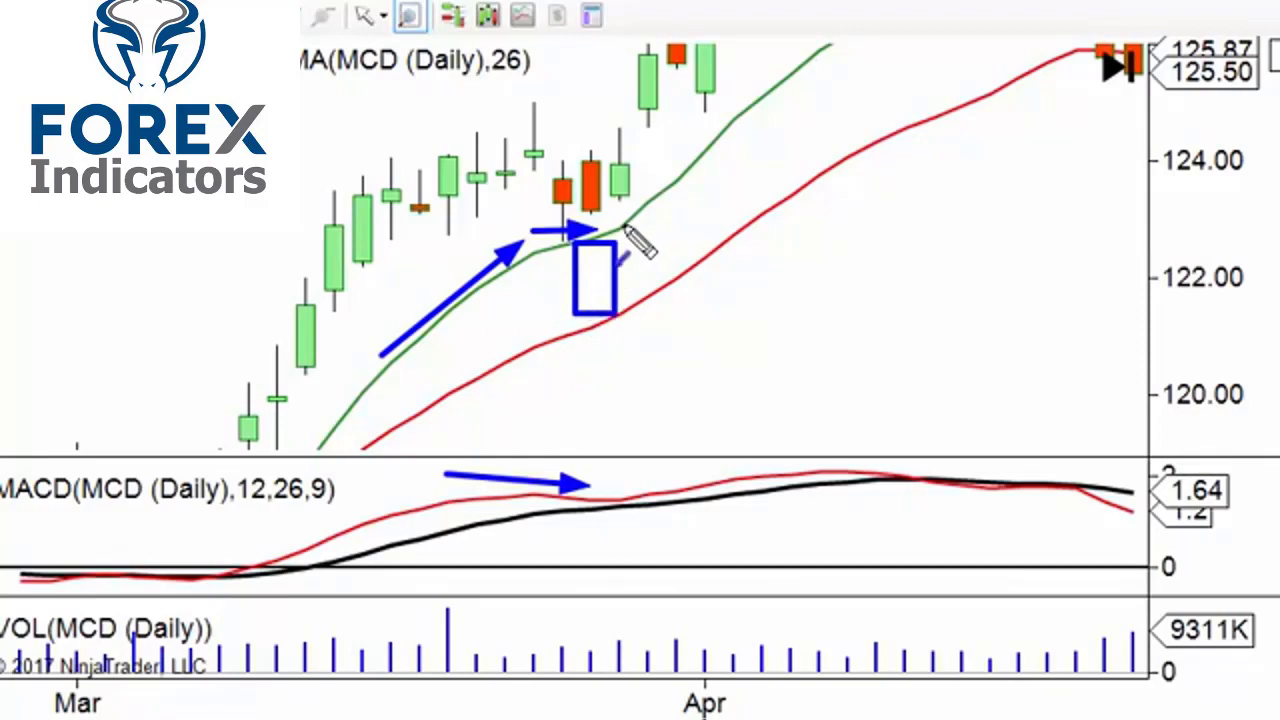
mouse_move(622, 226)
left_mouse_down()
mouse_move(740, 136)
mouse_move(768, 96)
left_mouse_up()
left_click_drag(654, 484, 757, 470)
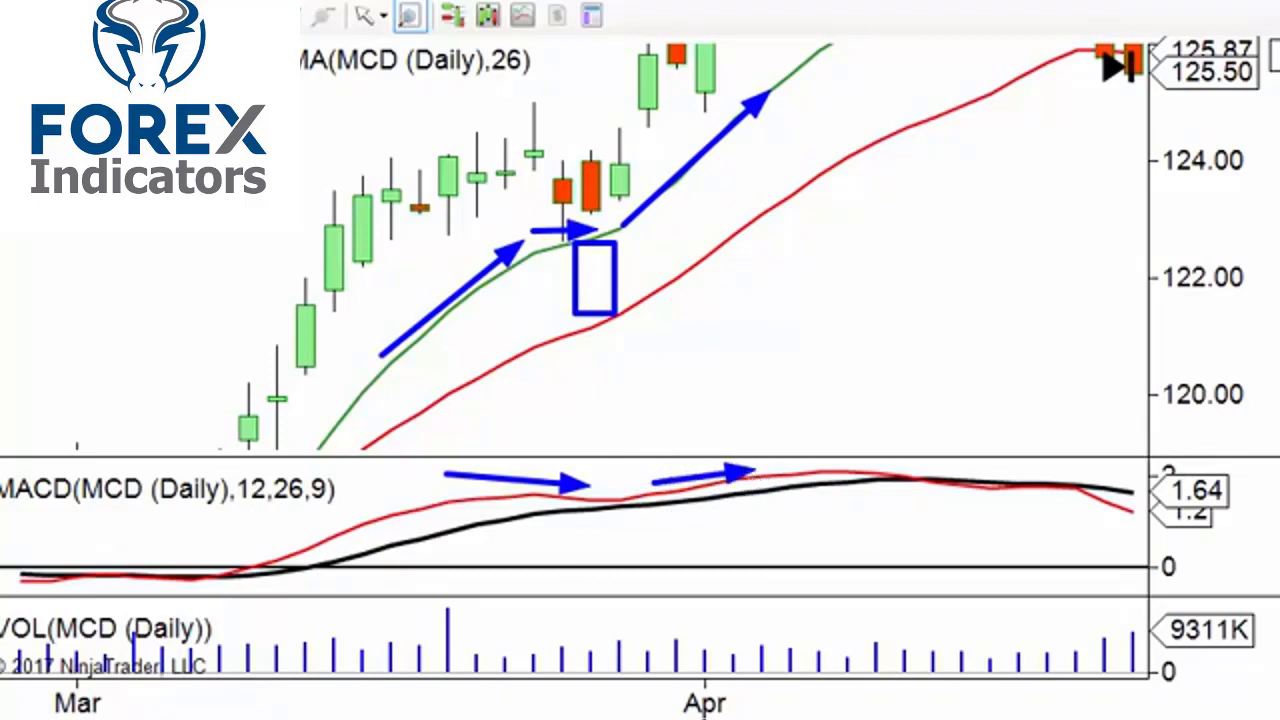
key("Escape")
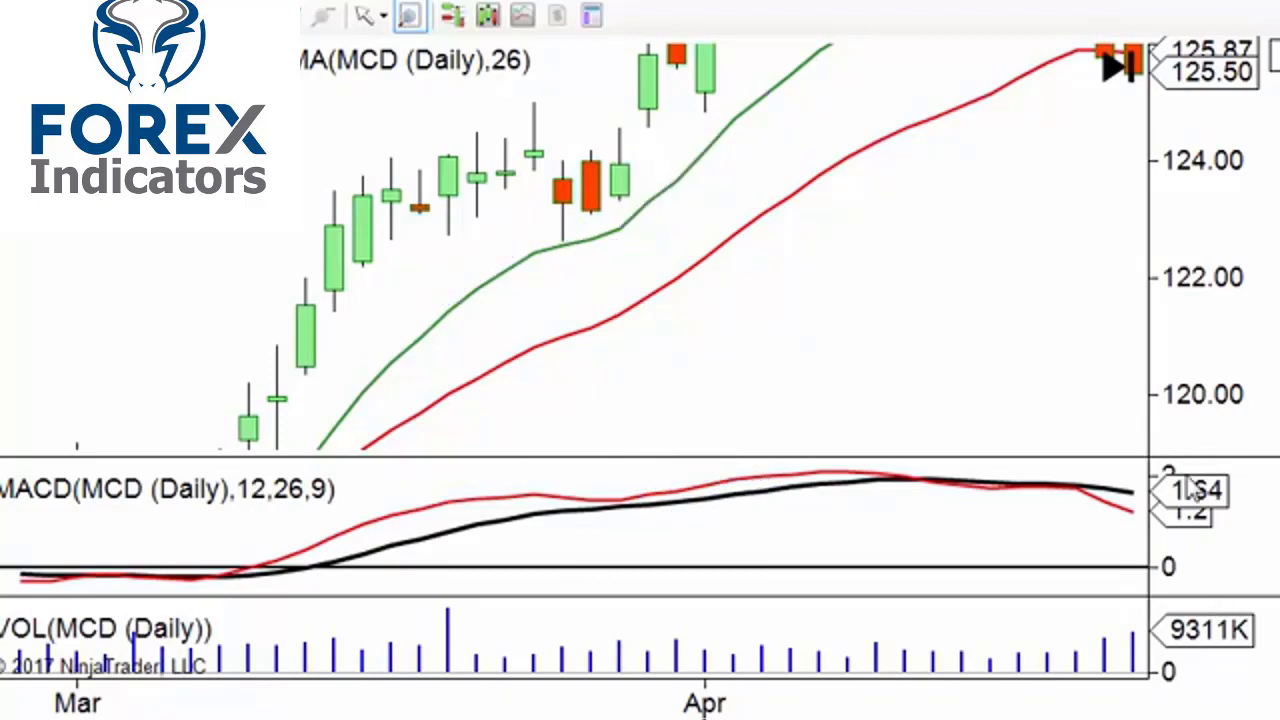
Zoom out to 115–130, arrow the converging MACD lines, and add two downward arrows between the EMAs.
scroll(1270, 120, "down", 3)
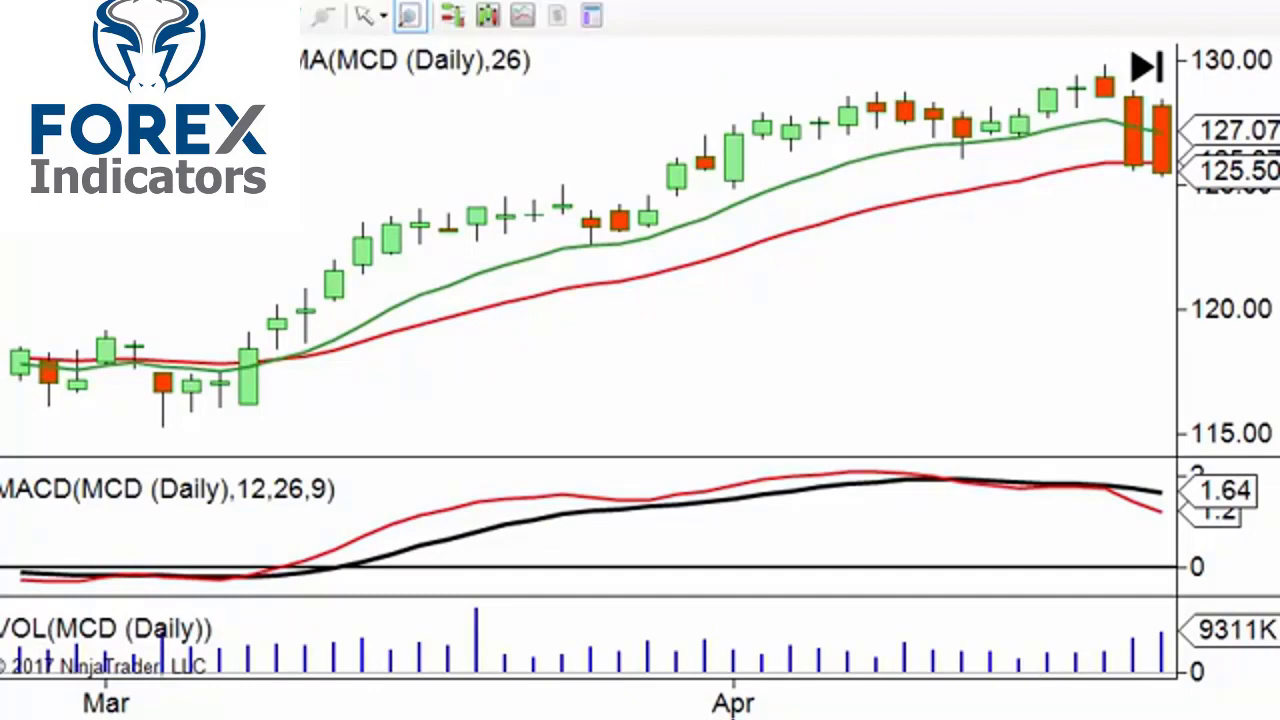
left_click_drag(898, 440, 1092, 479)
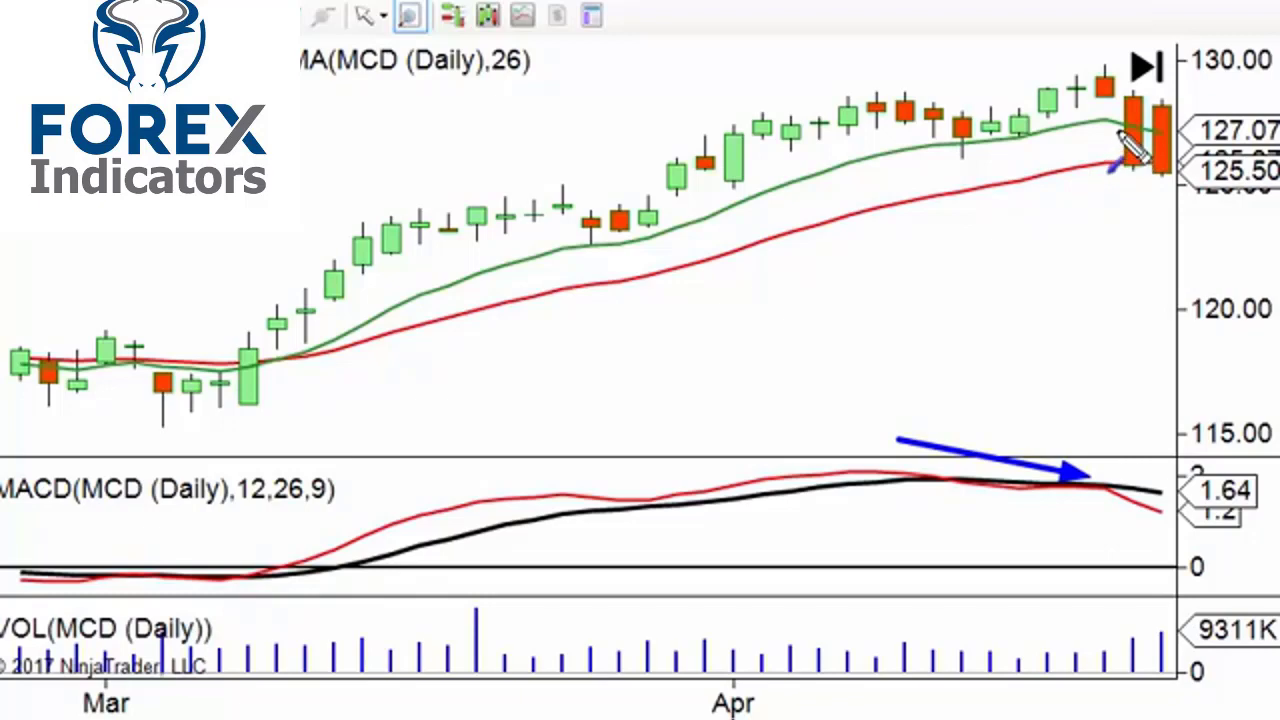
left_click_drag(1120, 130, 1118, 168)
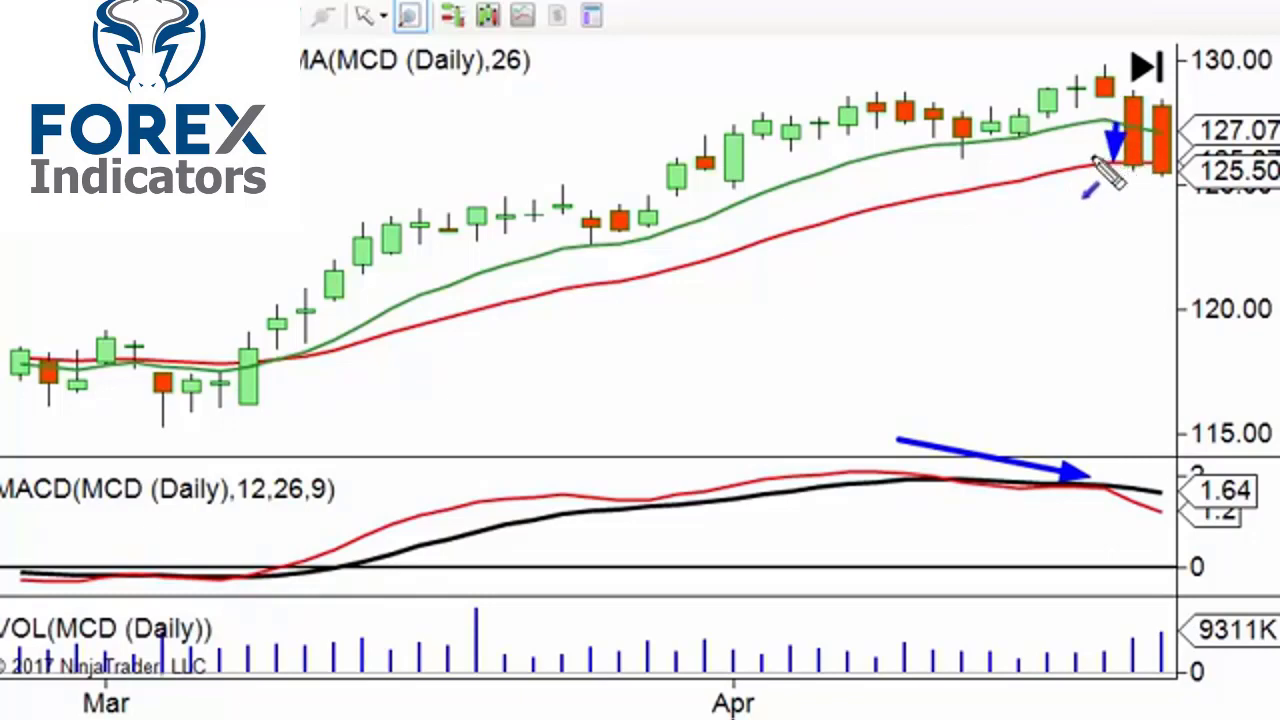
left_click_drag(866, 160, 868, 202)
Clear the three annotation arrows from the daily chart.
key("Escape")
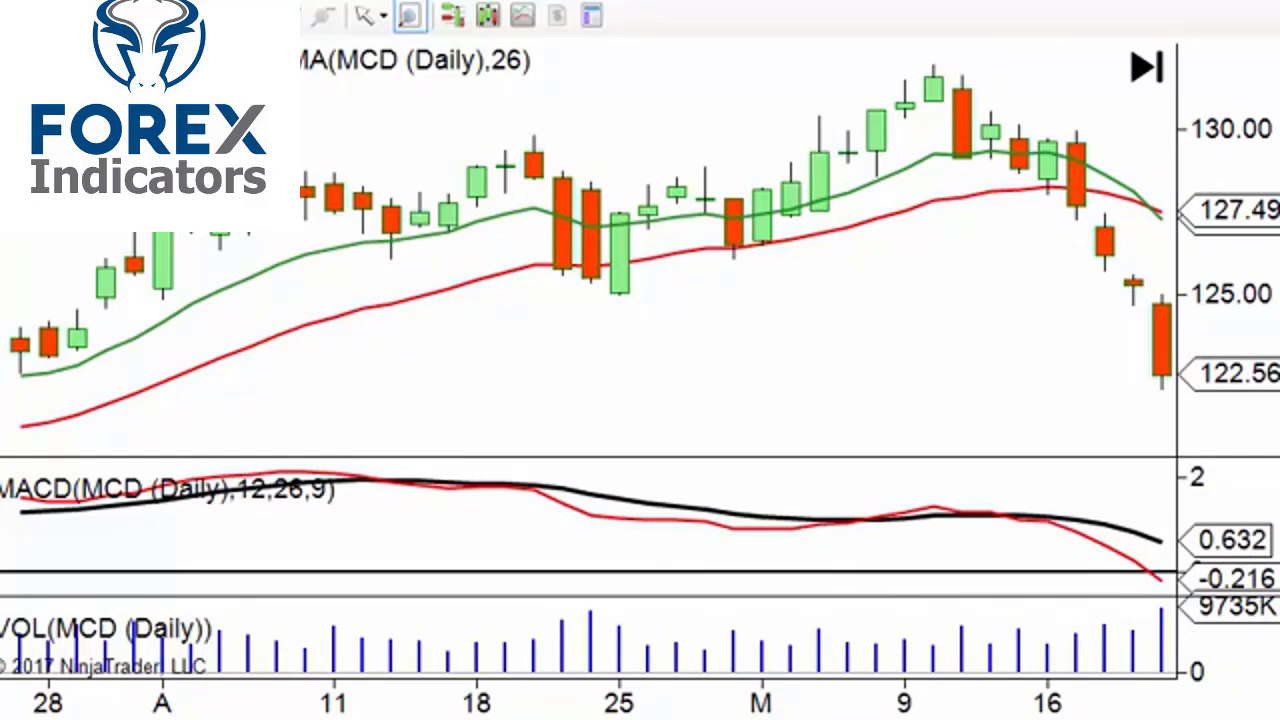
Draw divergence arrows over rising price highs and falling MACD highs, including the earlier swing.
left_click_drag(535, 126, 918, 75)
left_click_drag(538, 484, 945, 512)
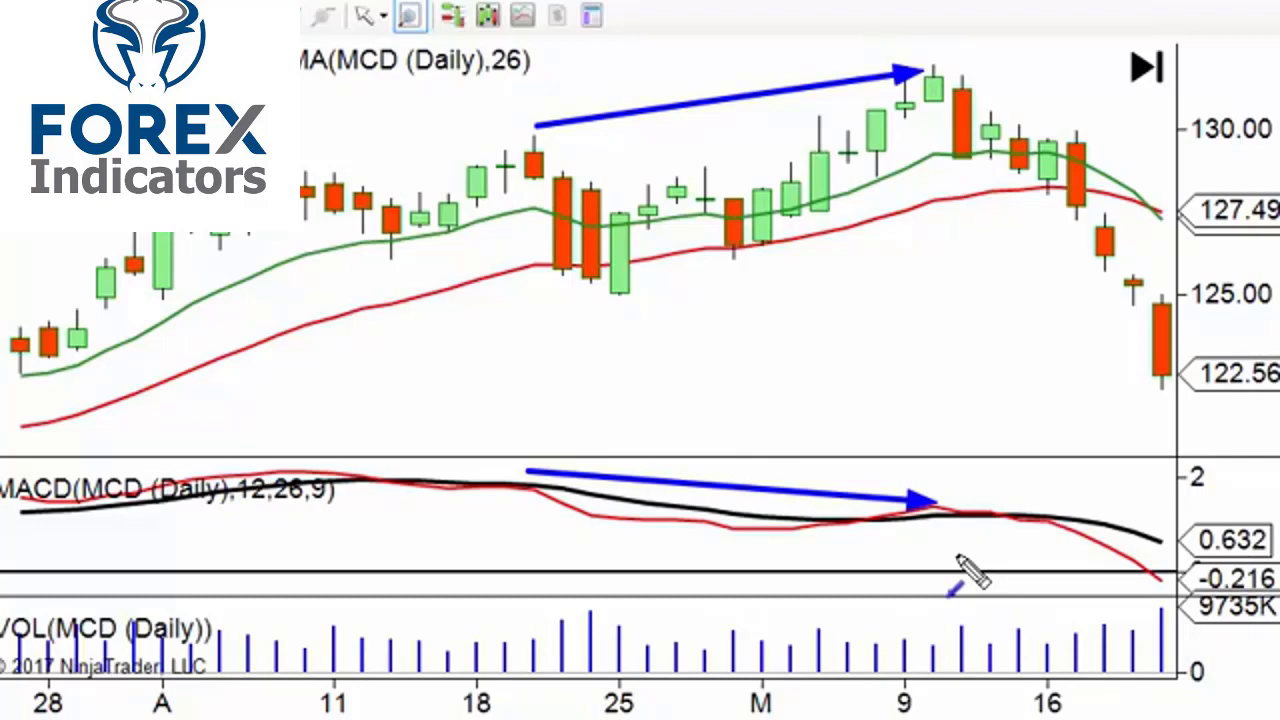
mouse_move(305, 163)
left_mouse_down()
mouse_move(465, 158)
mouse_move(522, 141)
left_mouse_up()
left_click_drag(328, 452, 516, 476)
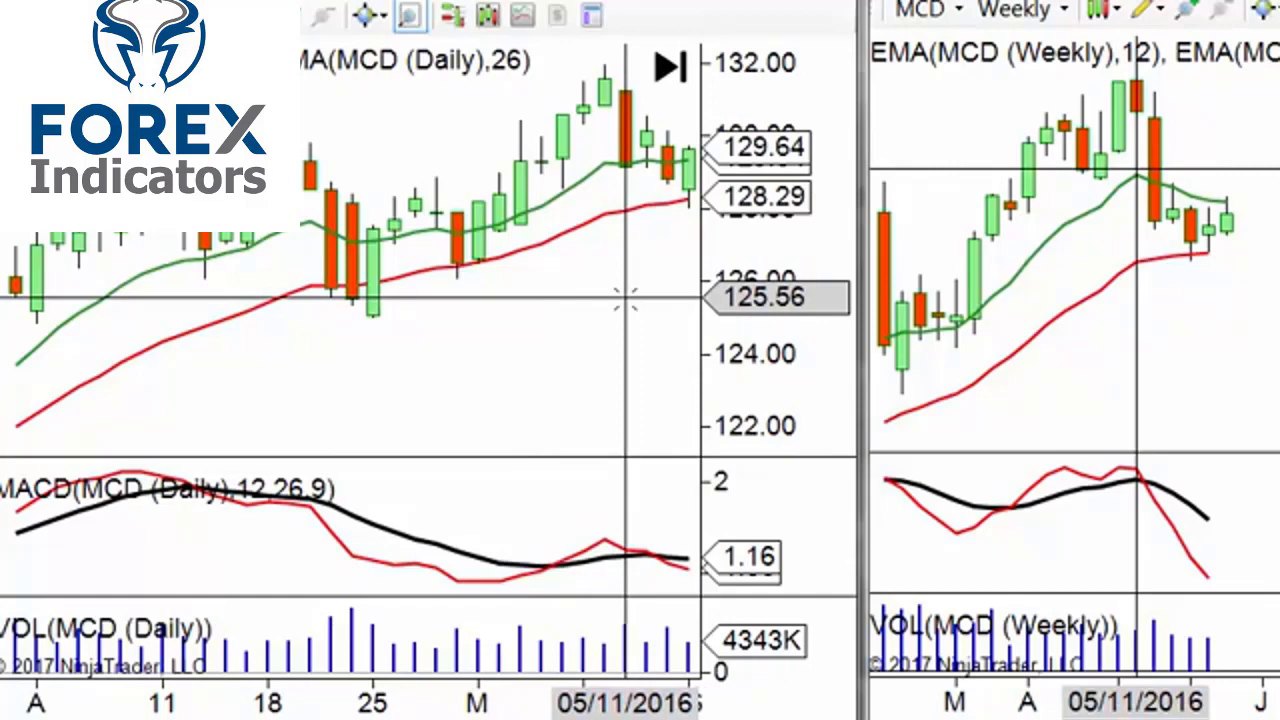
Pan the daily chart forward past May 23 to show the newest bars.
left_click_drag(625, 298, 483, 318)
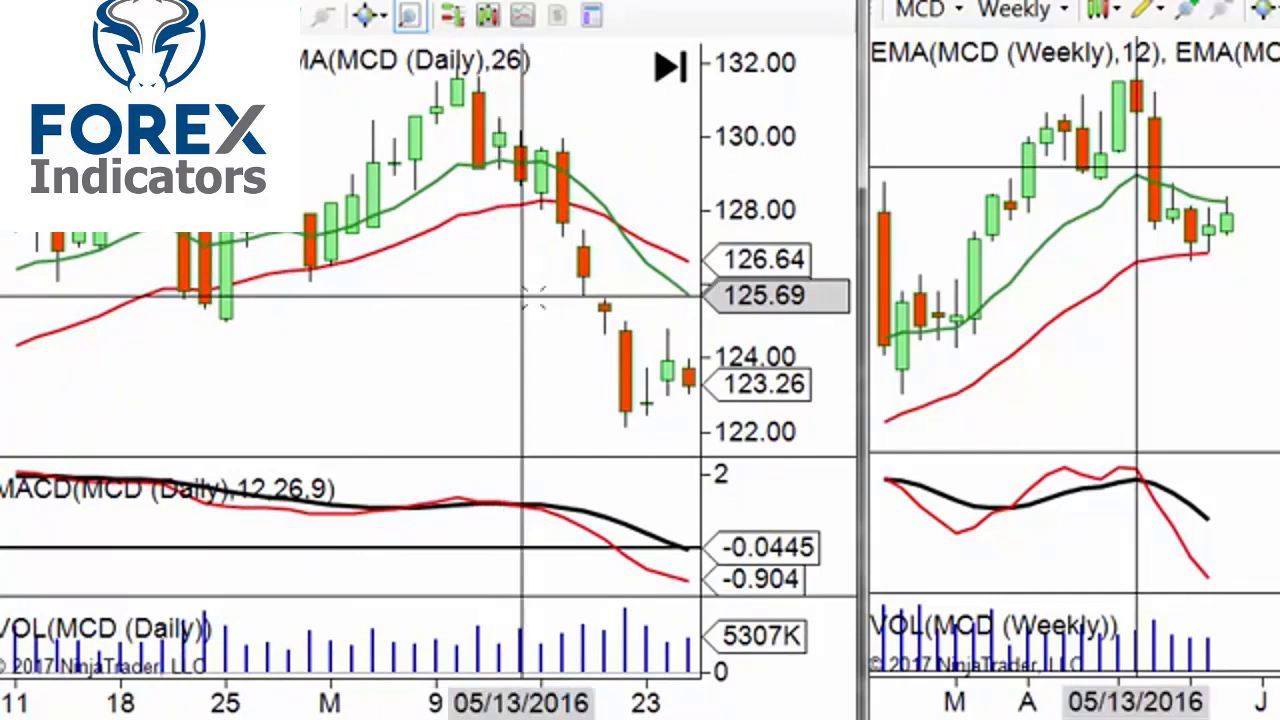